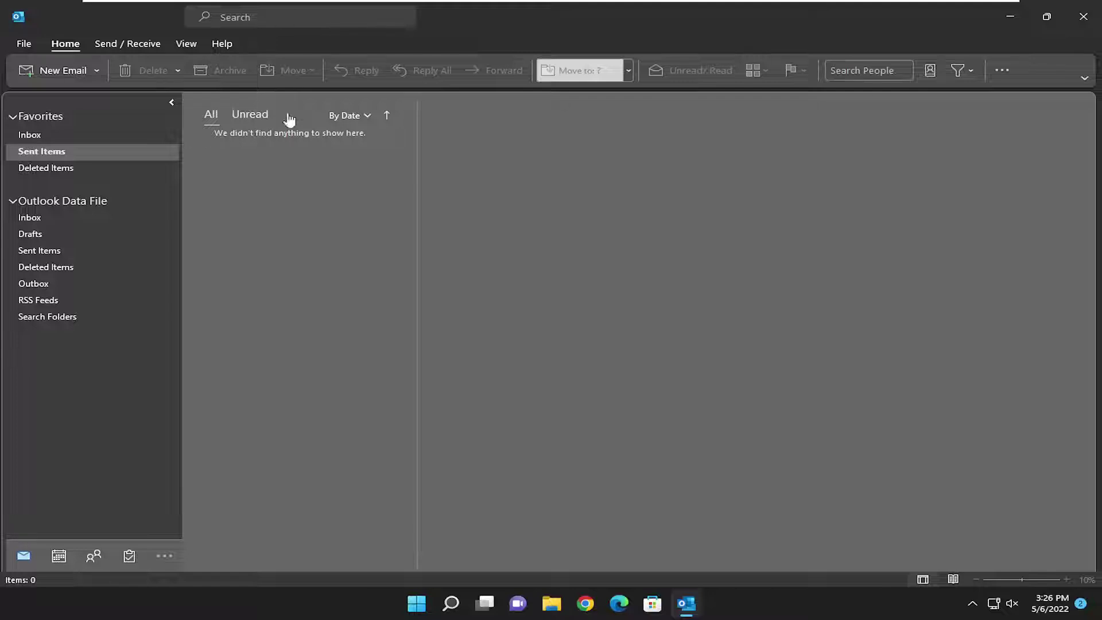
Step: Go to File > Options > Mail and bring up the Stationery and Fonts settings
left_click(24, 44)
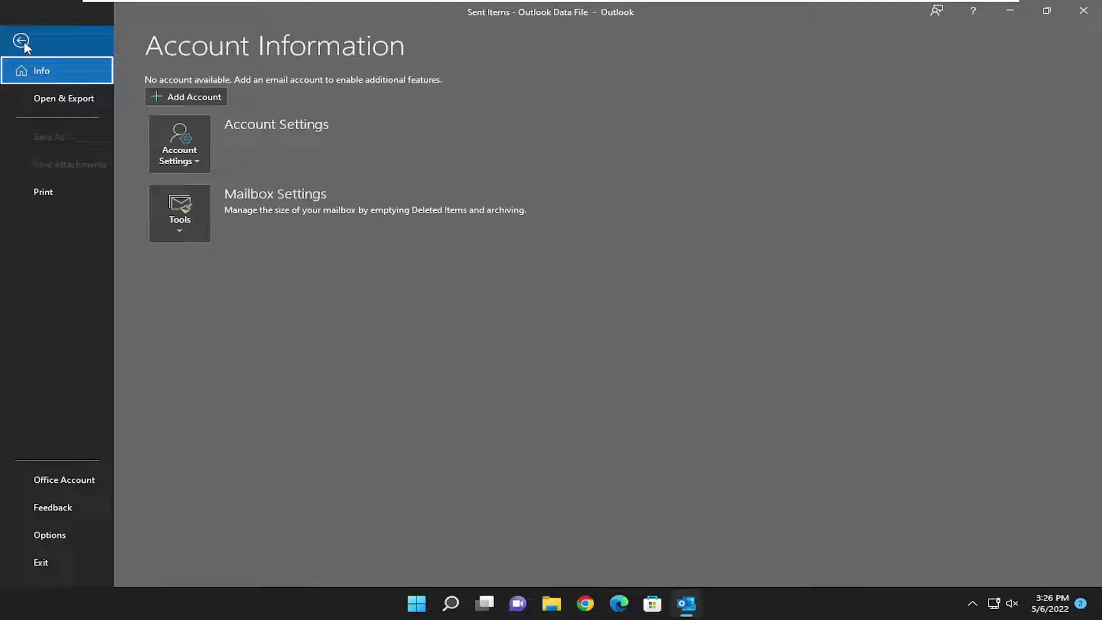
left_click(47, 543)
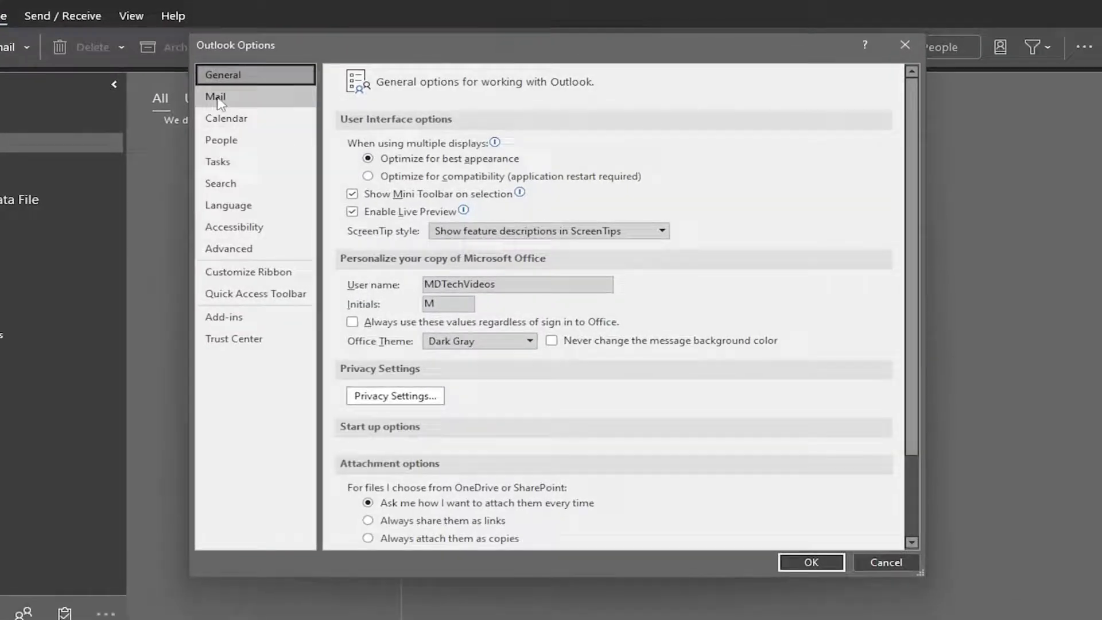
left_click(217, 102)
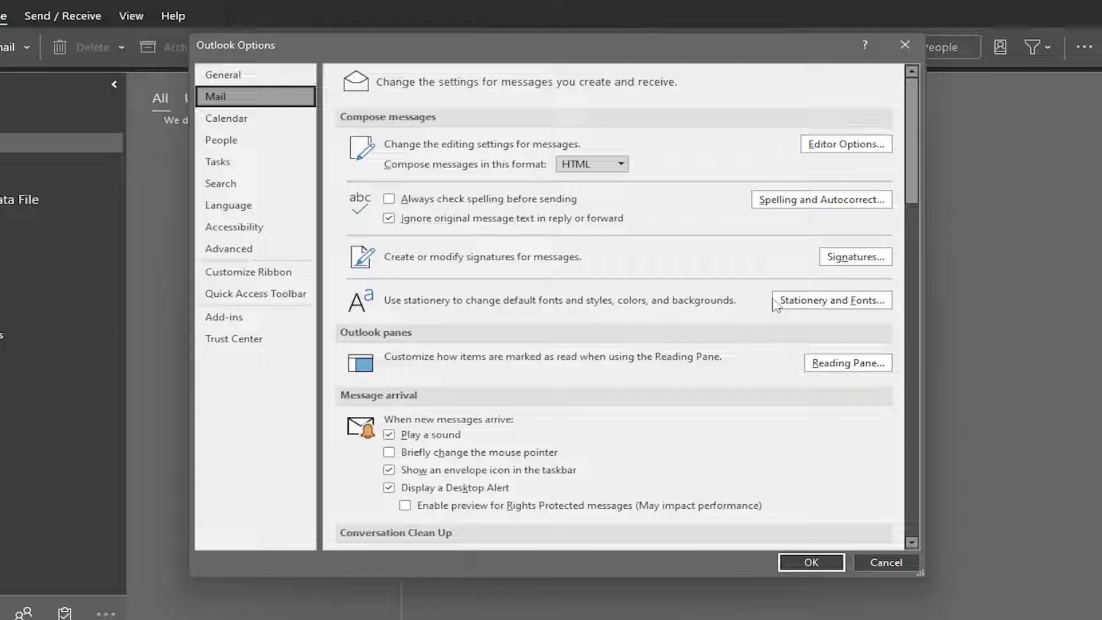
left_click(828, 306)
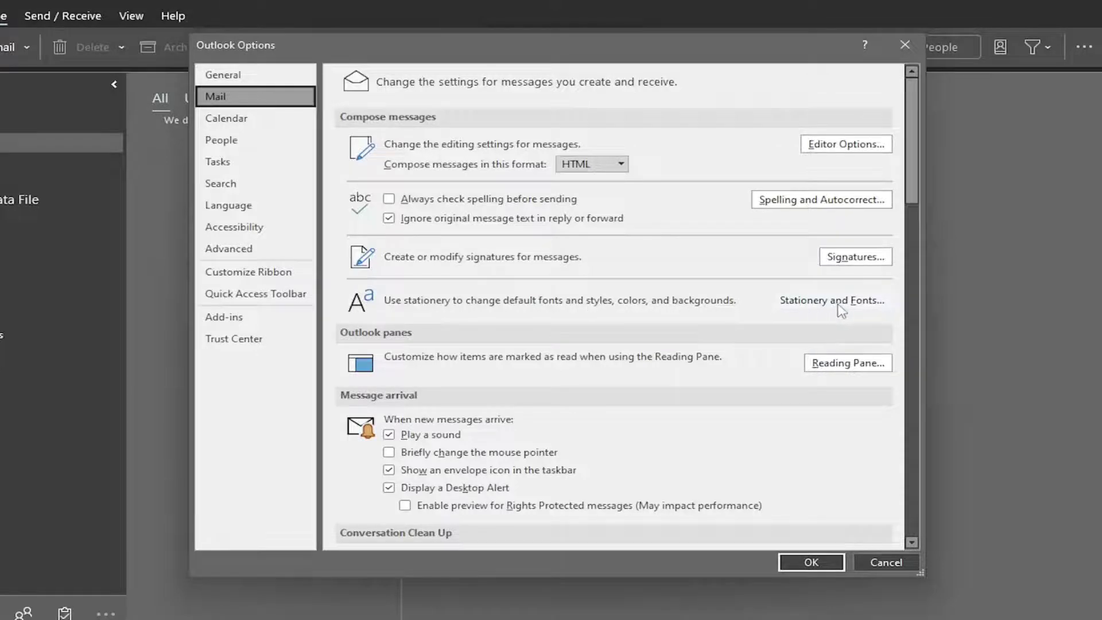
Step: Preview the Cascade, Breeze and Blends themes, then cancel, keeping no theme for new messages
left_click(843, 308)
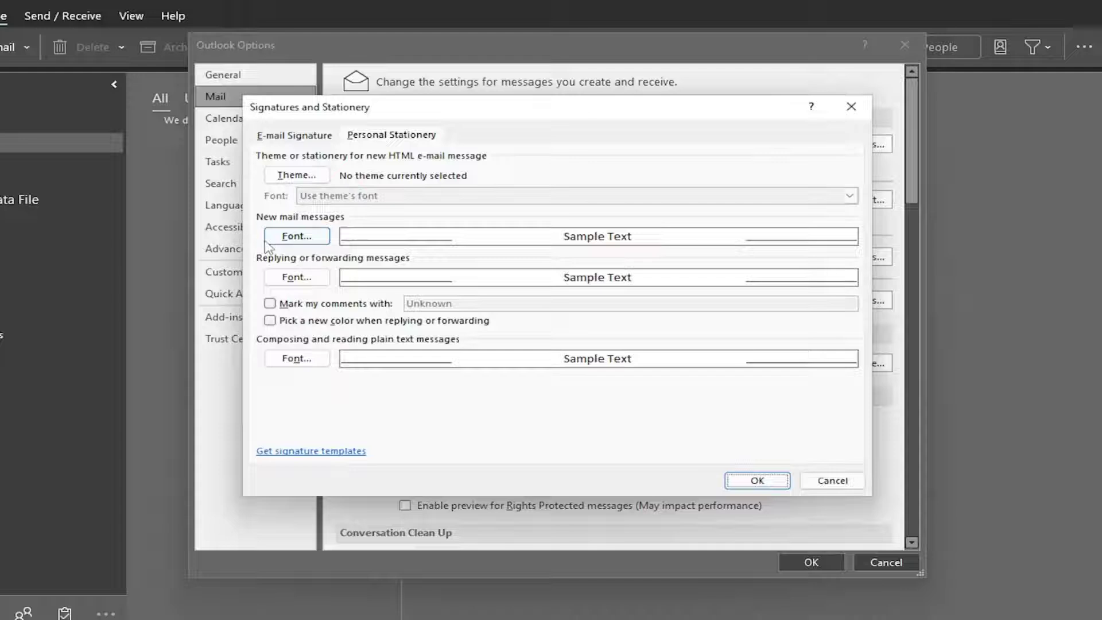
left_click(292, 176)
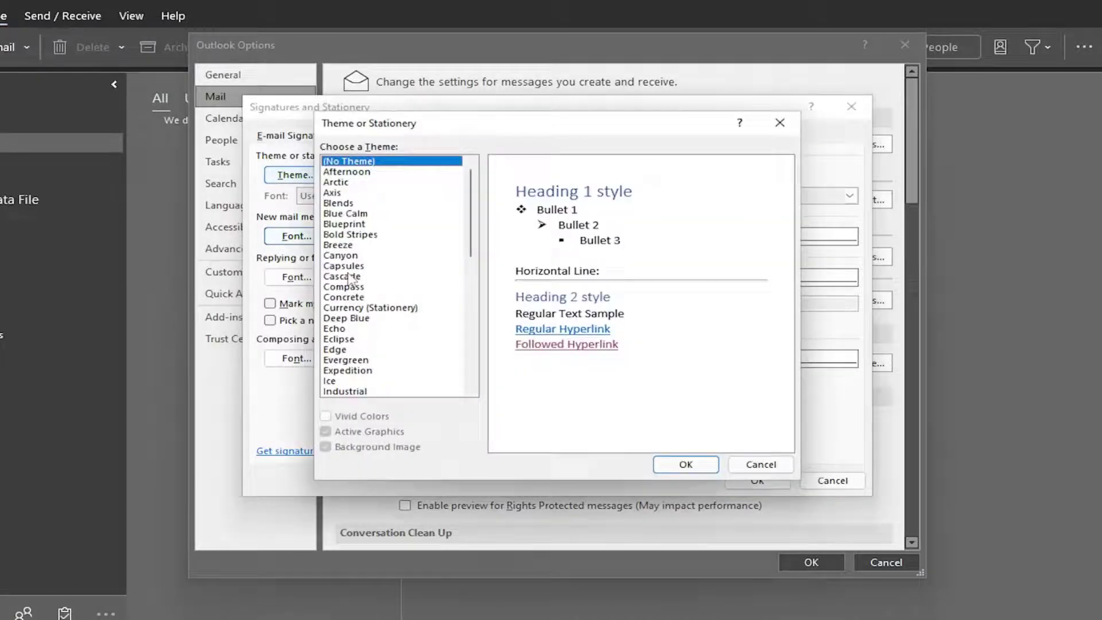
left_click(349, 276)
left_click(347, 245)
left_click(349, 207)
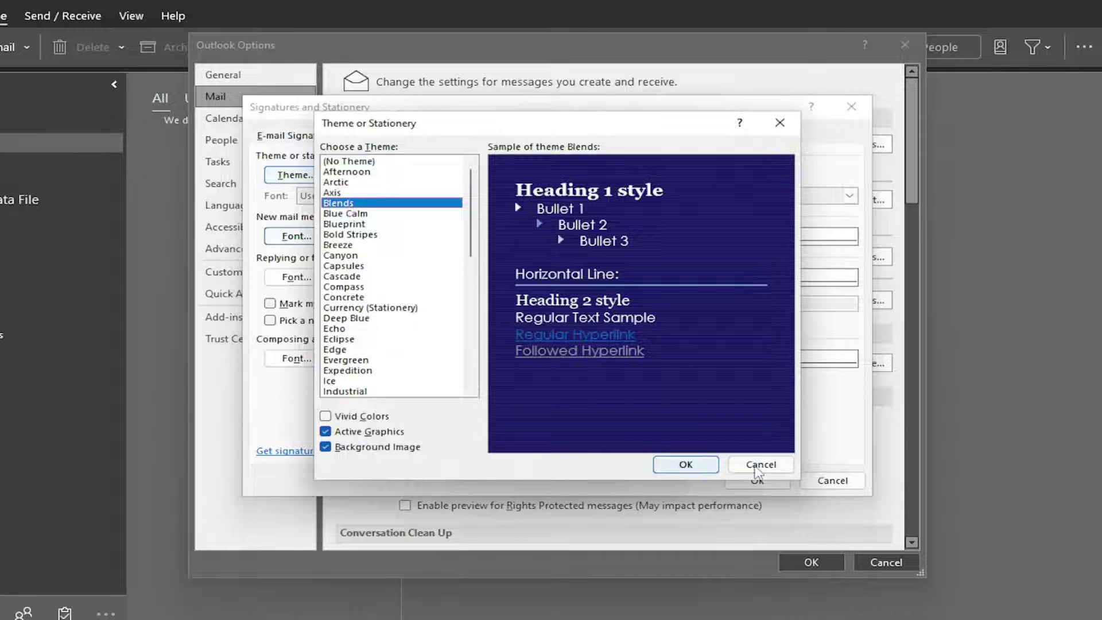
left_click(761, 464)
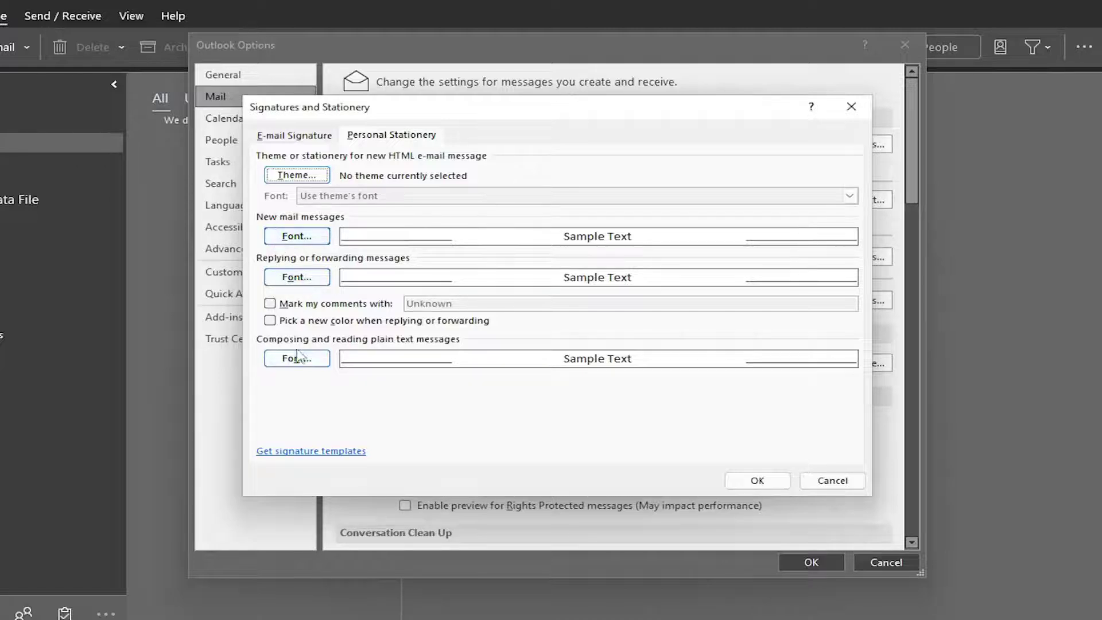
Step: Check the new-message Font dialog, close it unchanged, then reopen it at the default size 11
left_click(291, 239)
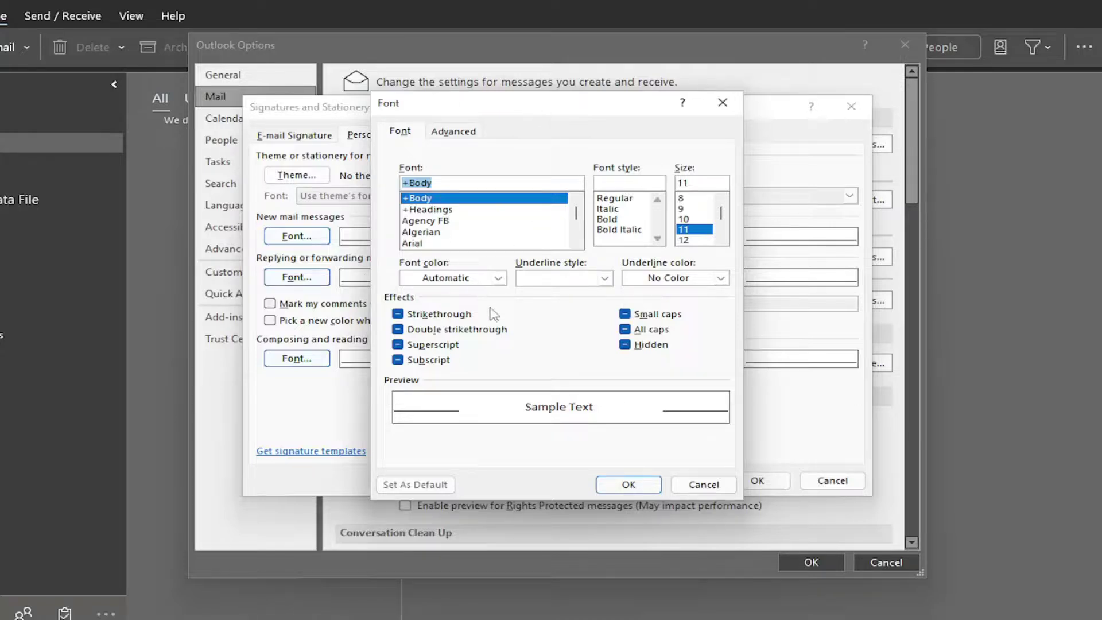
left_click(635, 489)
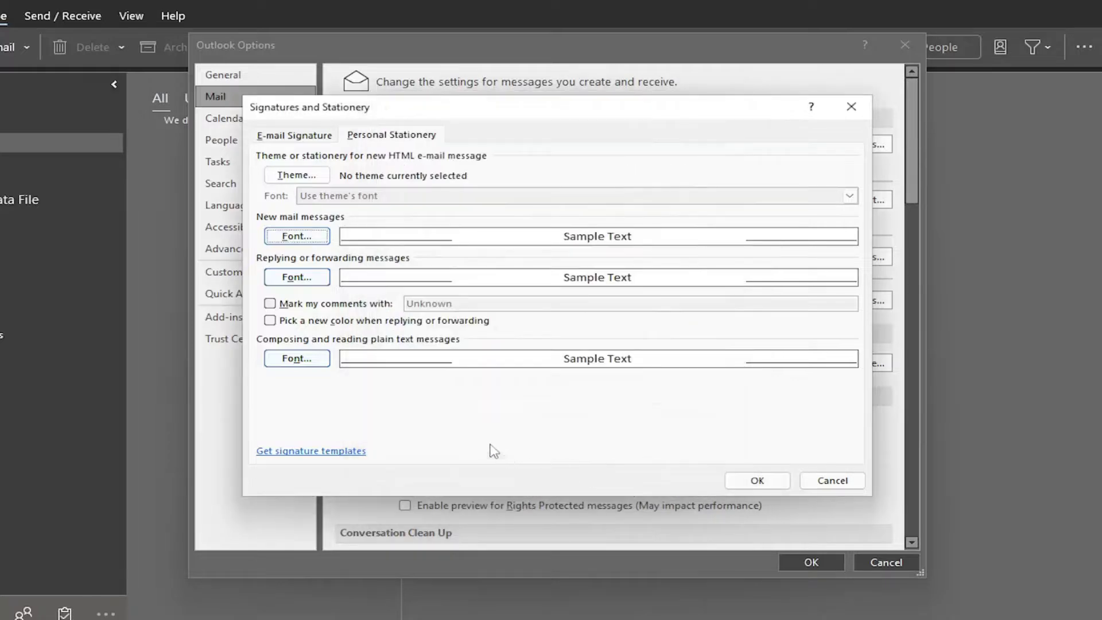
left_click(312, 241)
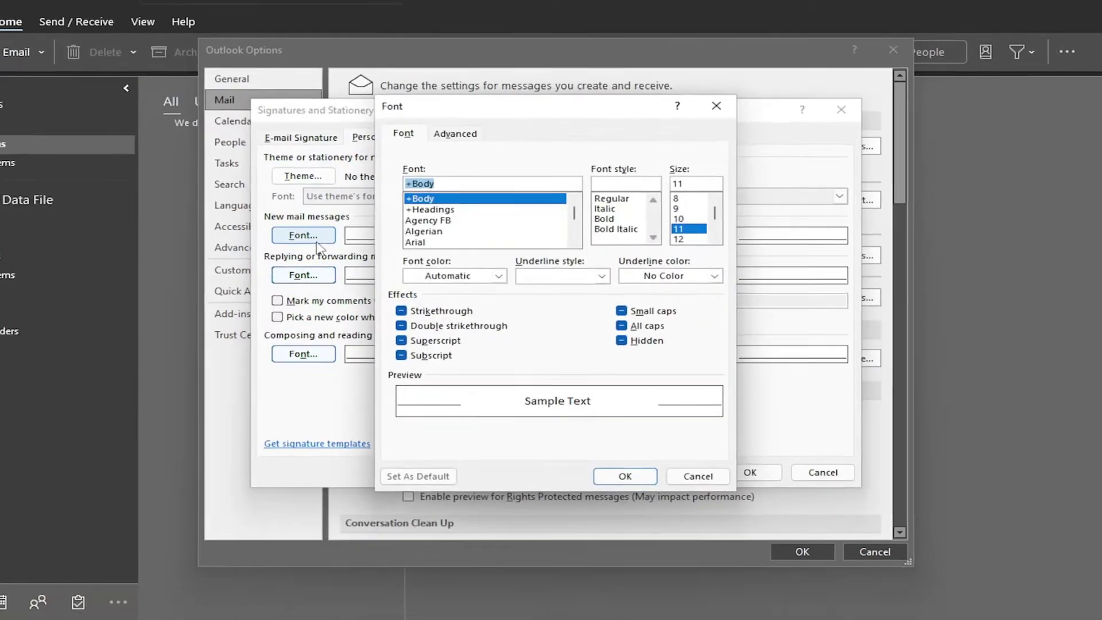
left_click(651, 271)
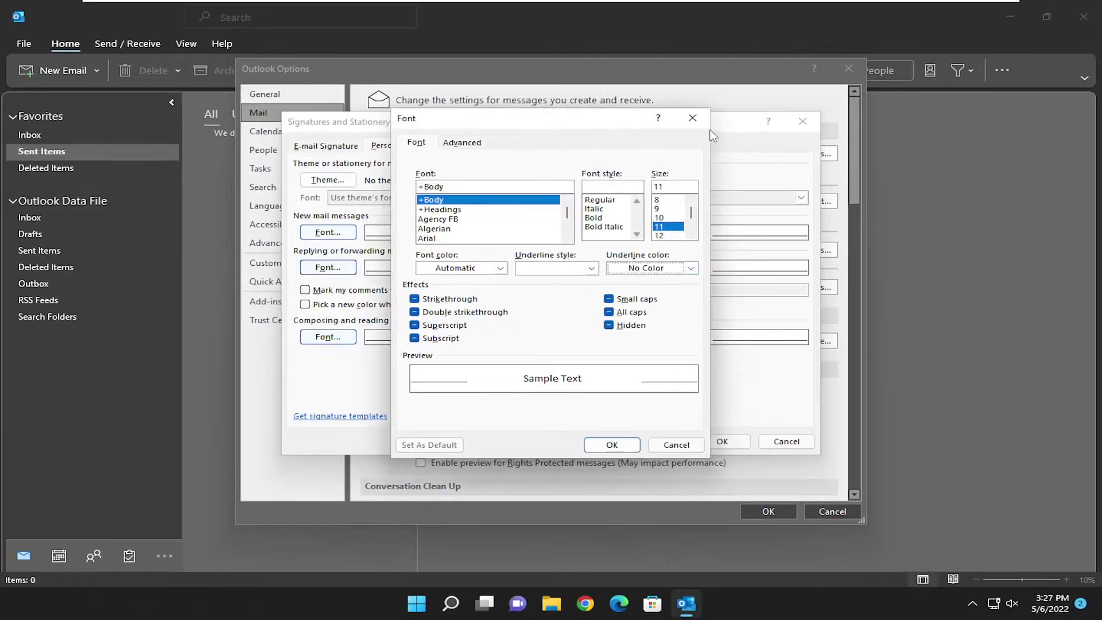